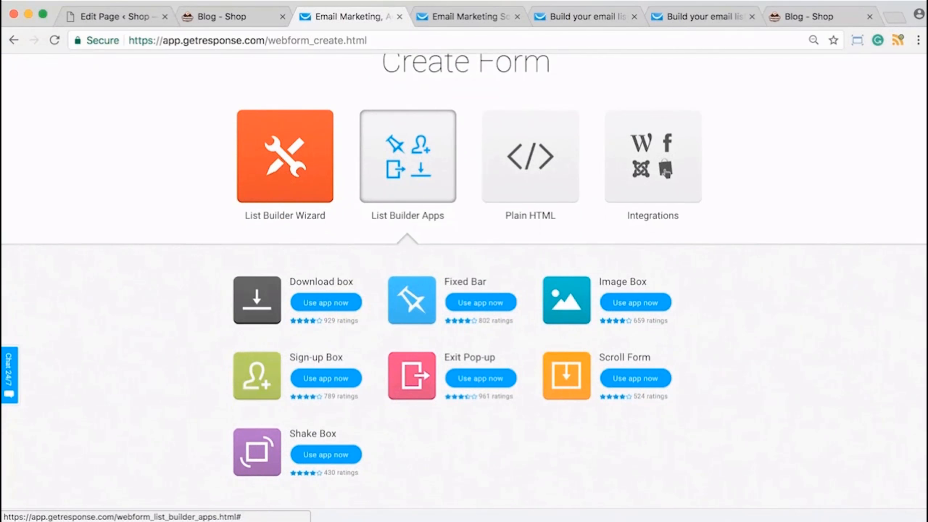
Step: Preview the Sign-up Box app, check its background options with Transparent kept, and close it without publishing
left_click(665, 172)
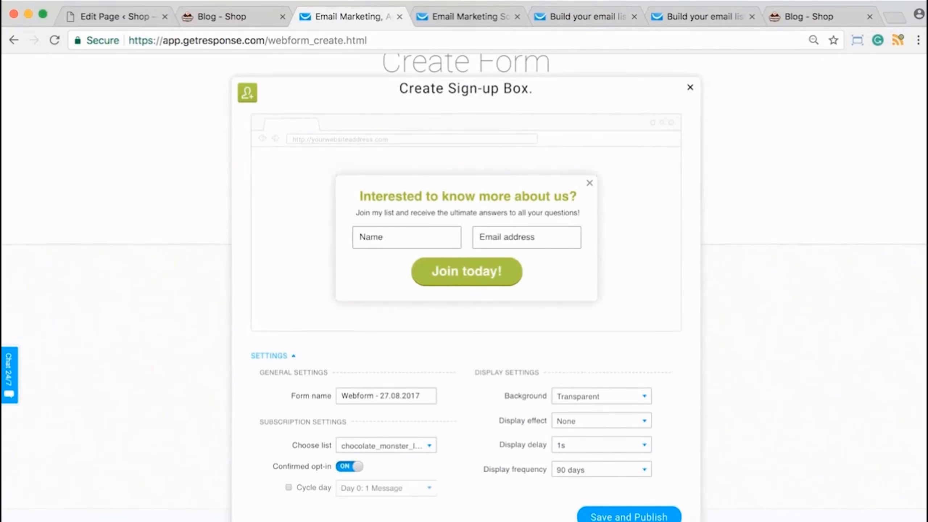
scroll(467, 302, "down", 1)
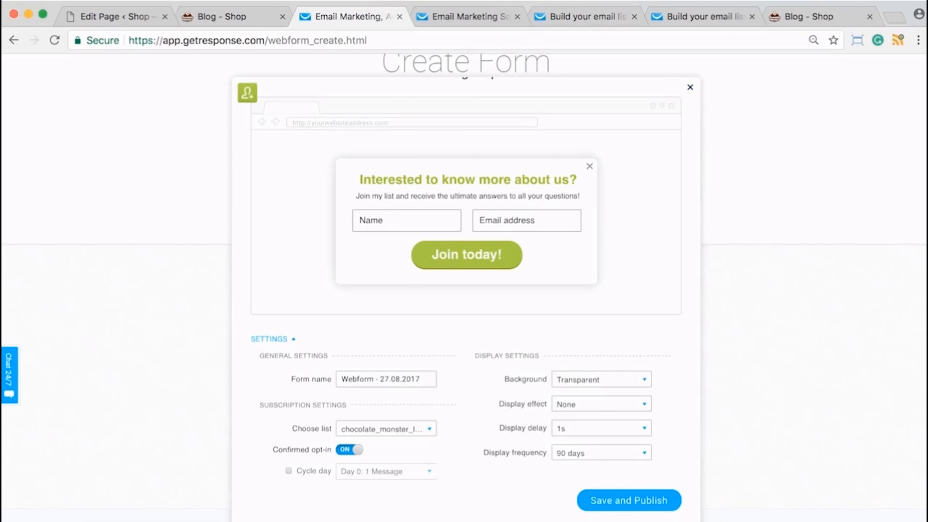
left_click(601, 379)
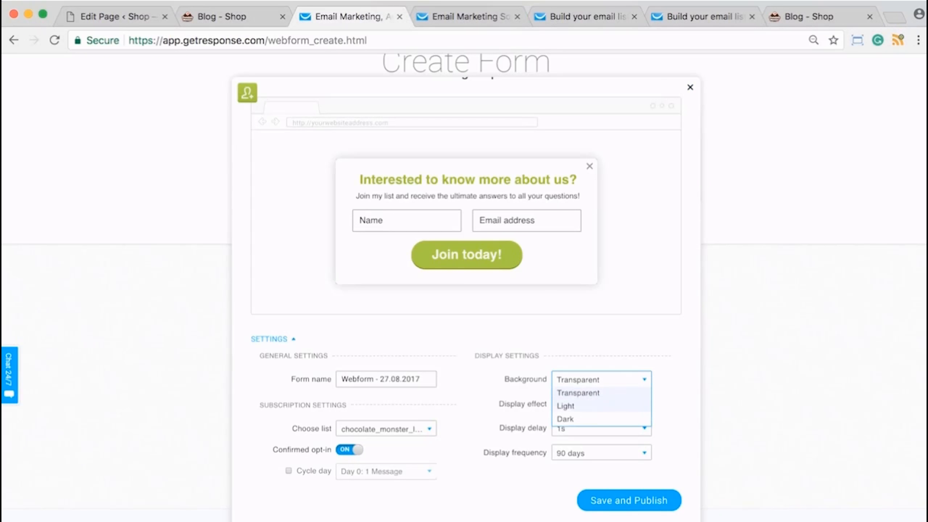
left_click(601, 393)
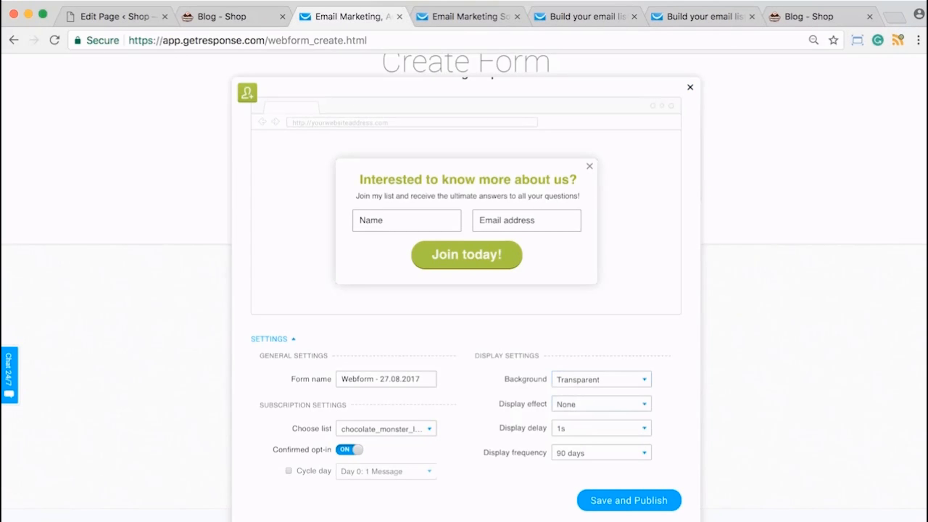
left_click(690, 87)
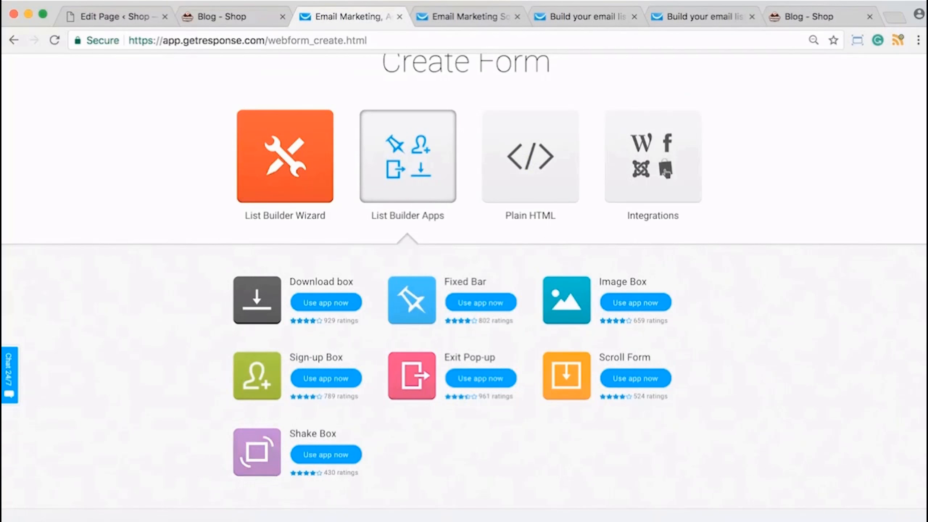
Step: Preview the Shake Box and Image Box apps one after the other, closing each without publishing
left_click(326, 454)
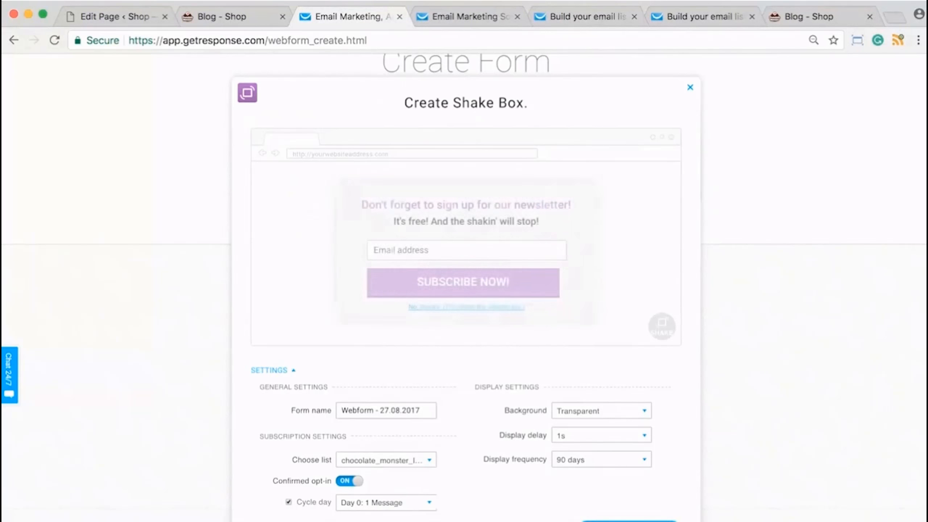
left_click(690, 87)
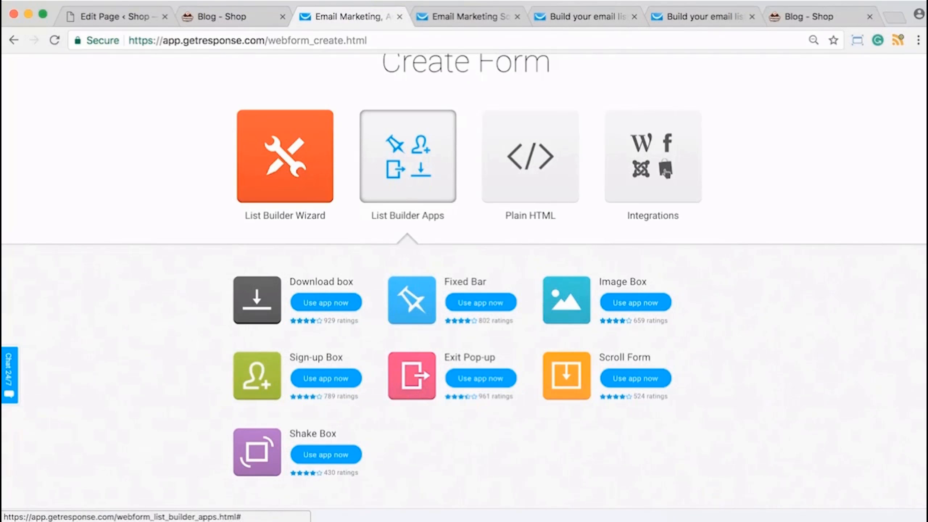
left_click(666, 170)
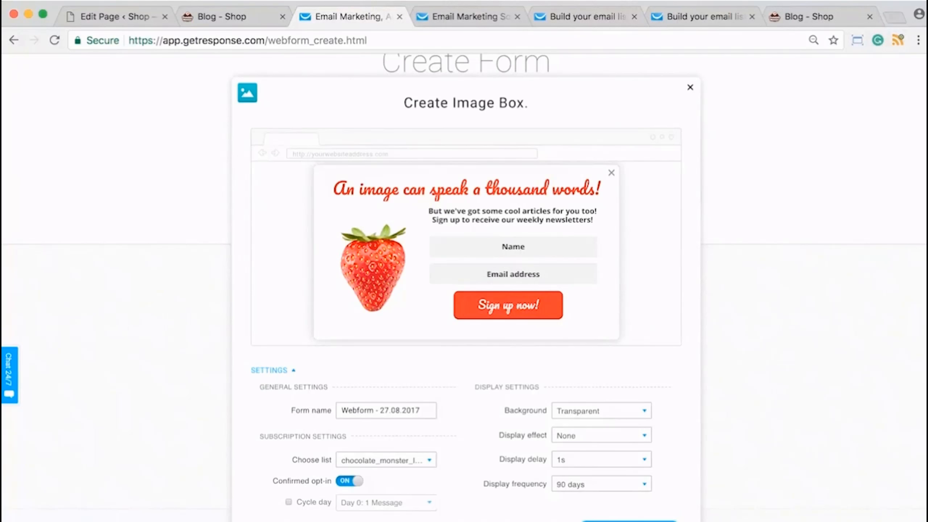
left_click(690, 87)
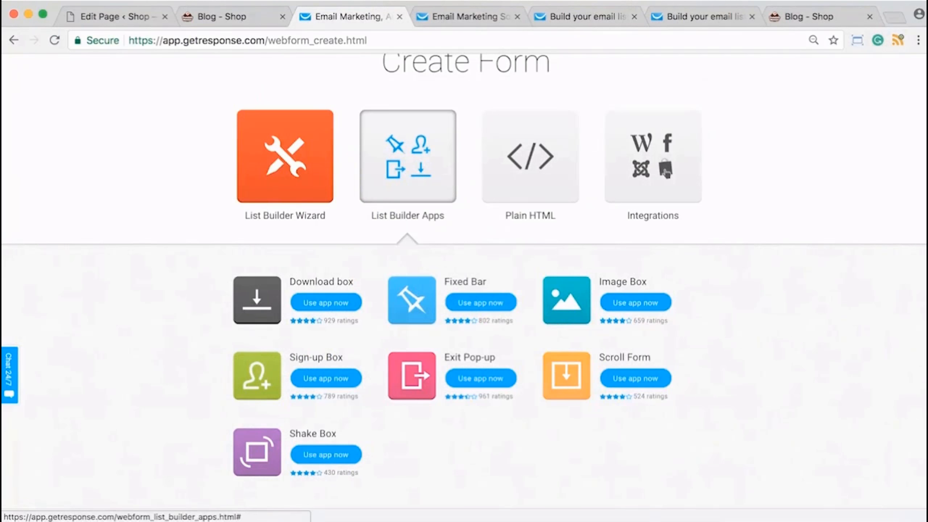
Step: Preview the Scroll Form app with its display effect setting and close it without publishing
left_click(284, 158)
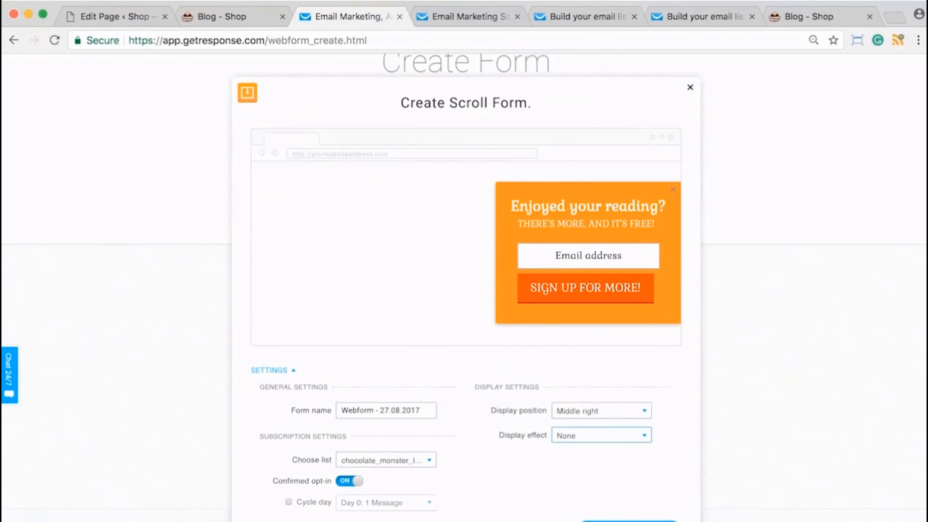
scroll(465, 309, "down", 2)
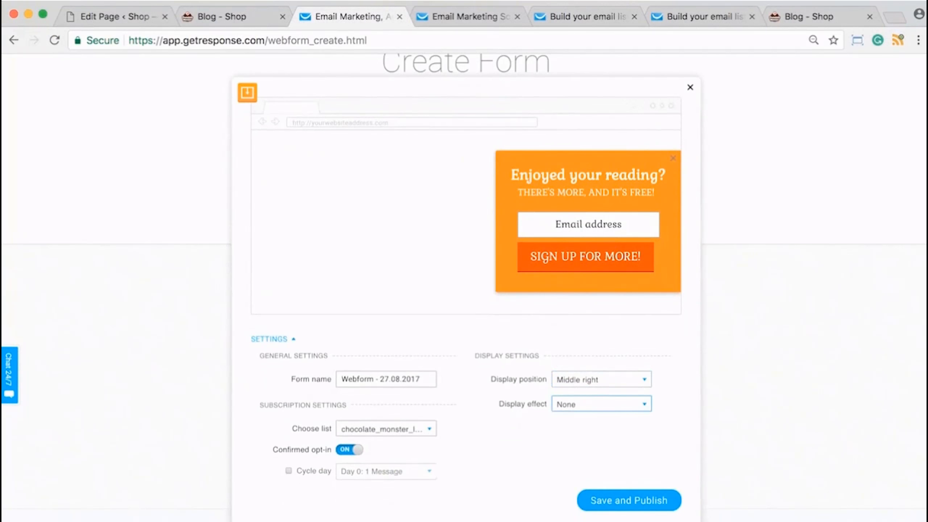
left_click(601, 403)
left_click(690, 87)
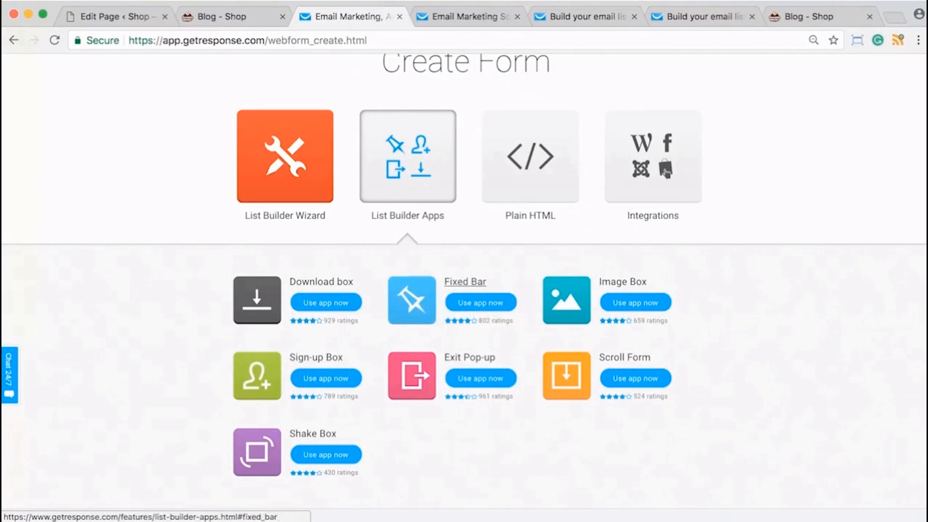
Step: Go to the list of existing forms and view the Homepage shake form online
scroll(566, 376, "up", 3)
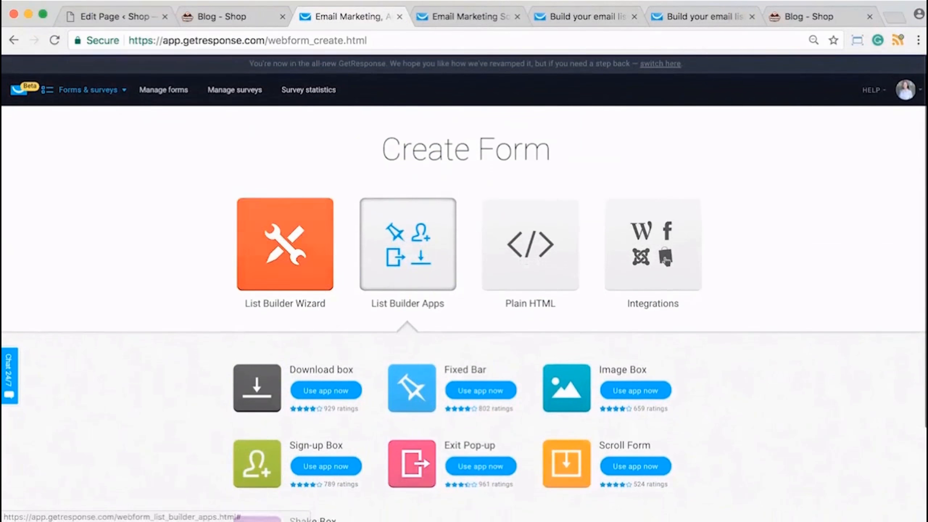
left_click(164, 89)
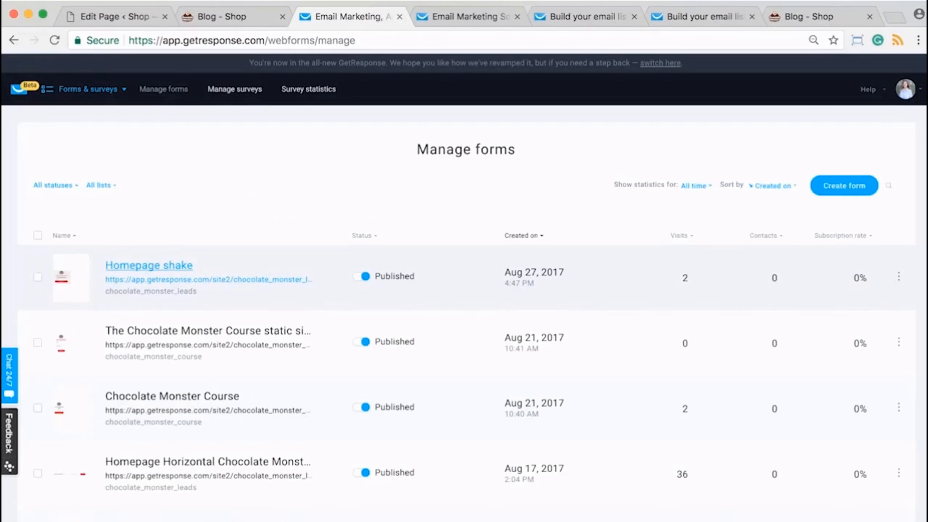
left_click(899, 276)
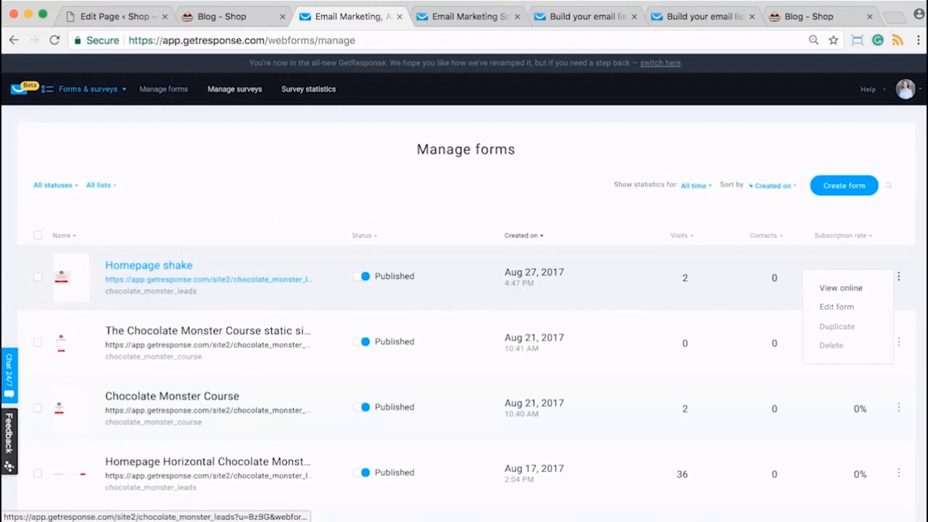
left_click(840, 288)
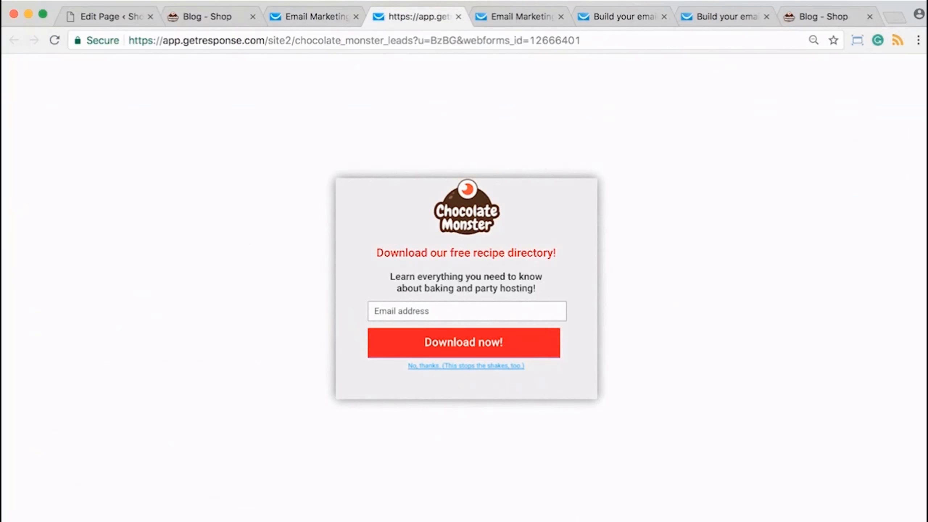
Step: Switch to the WordPress admin and open the customhome page for editing from the list of all pages
left_click(314, 16)
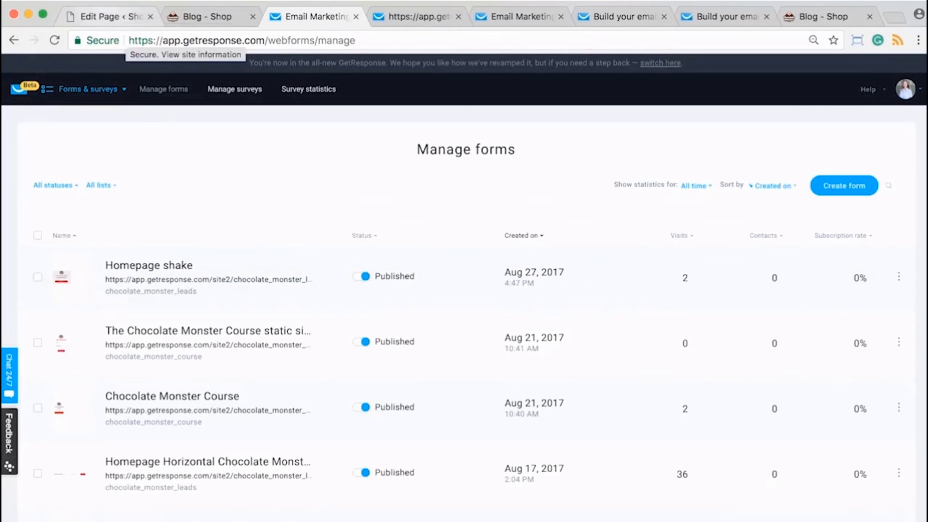
left_click(110, 16)
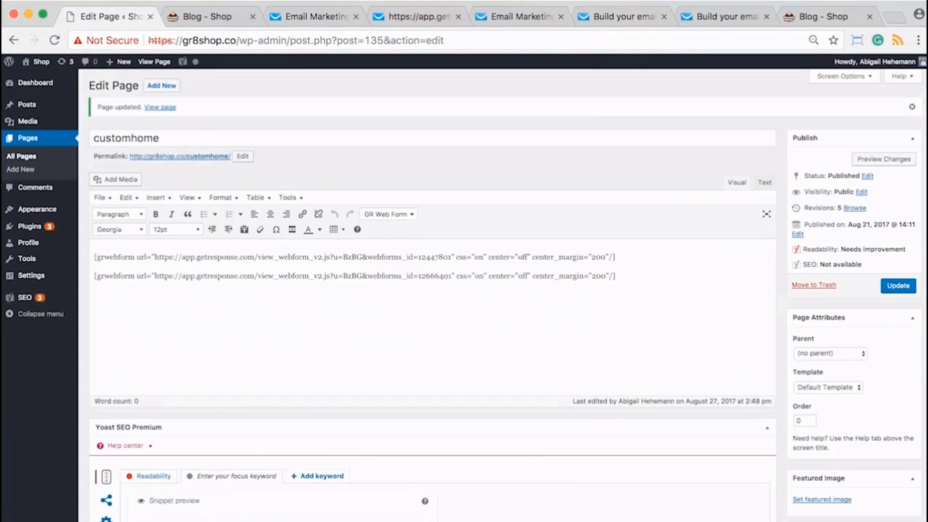
left_click(22, 156)
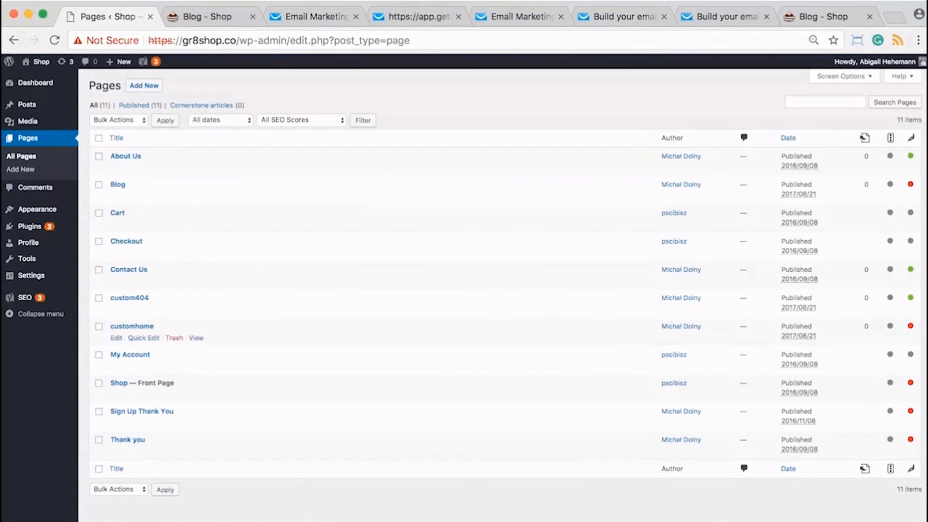
left_click(116, 338)
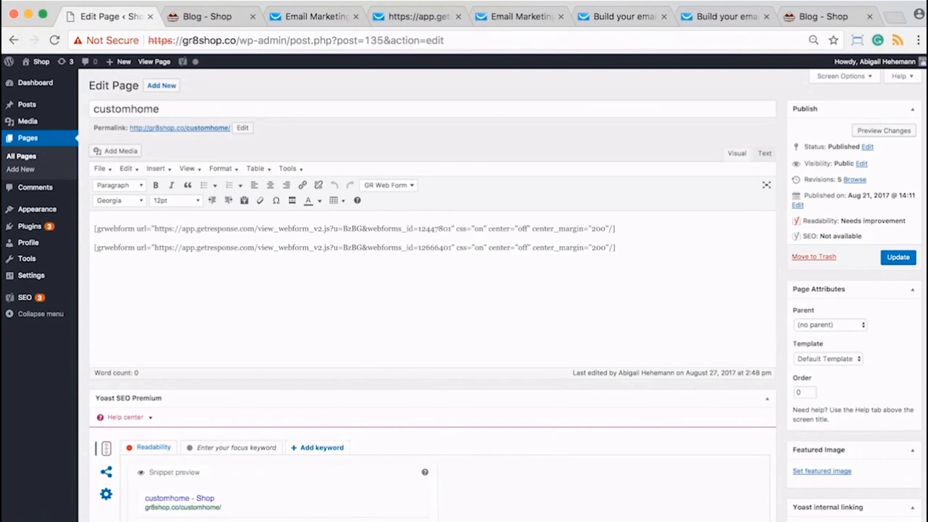
Step: Look through the GR Web Form choices in the customhome editor for the Homepage shake form
left_click(388, 185)
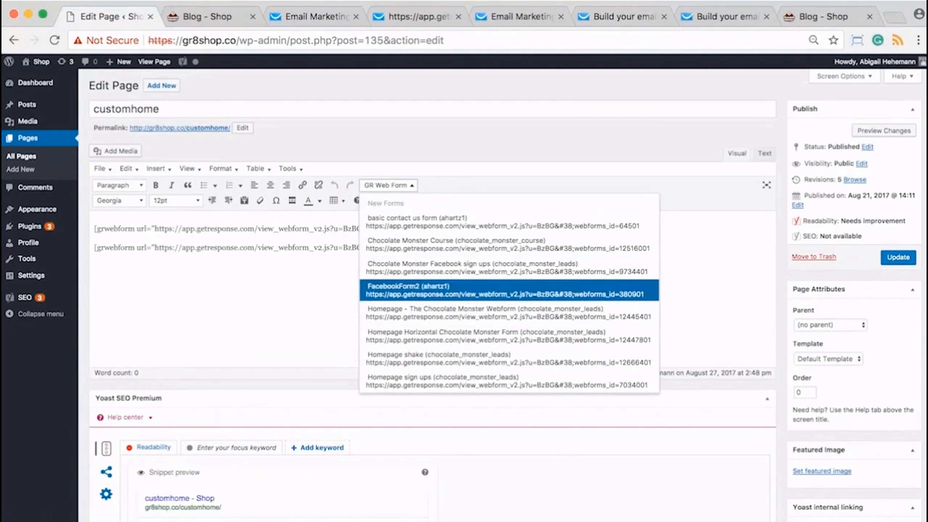
scroll(509, 291, "down", 1)
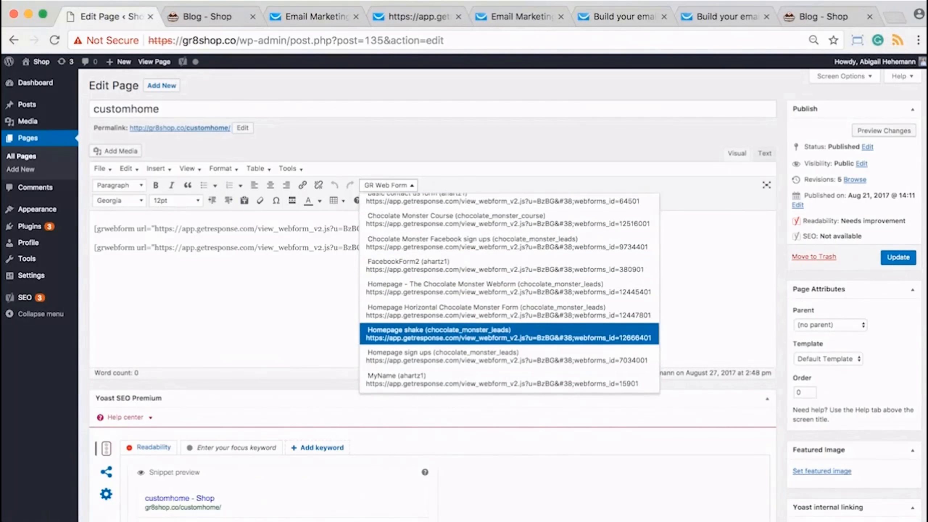
left_click(508, 333)
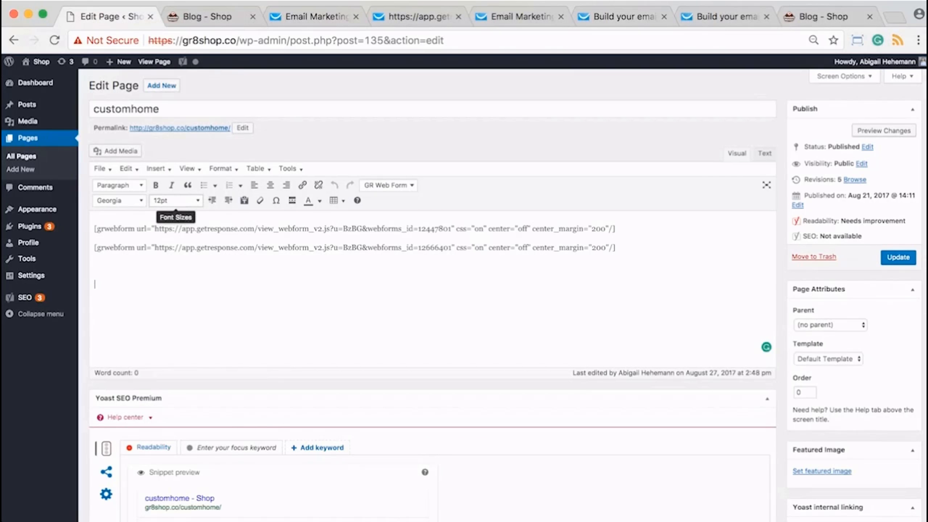
Step: Switch to the live shop site, open its Blog page and look through it for the inline and pop-up sign-up forms
left_click(627, 0)
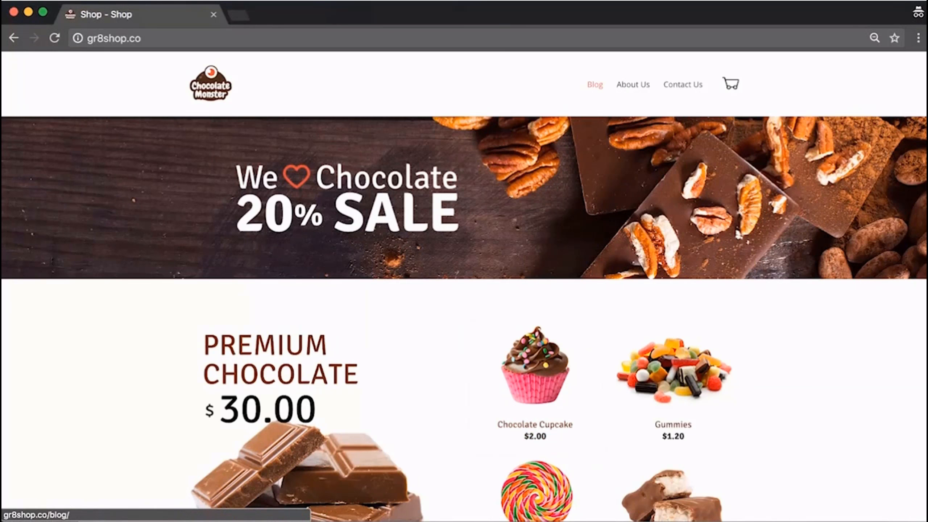
left_click(595, 84)
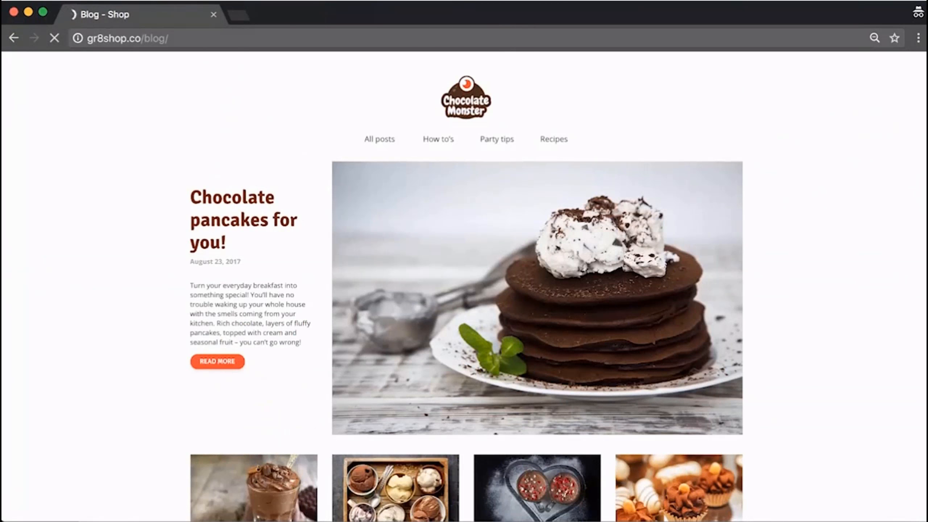
scroll(464, 285, "down", 5)
scroll(464, 285, "down", 6)
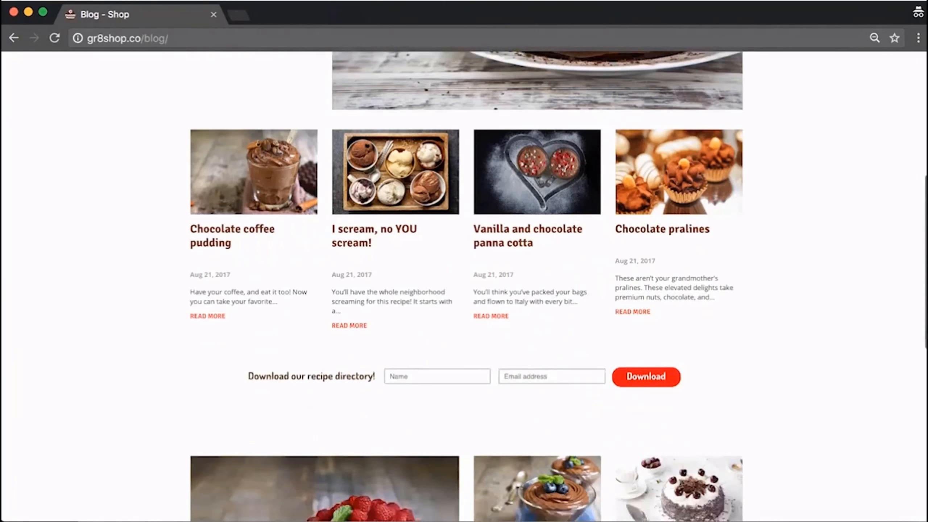
scroll(464, 285, "down", 1)
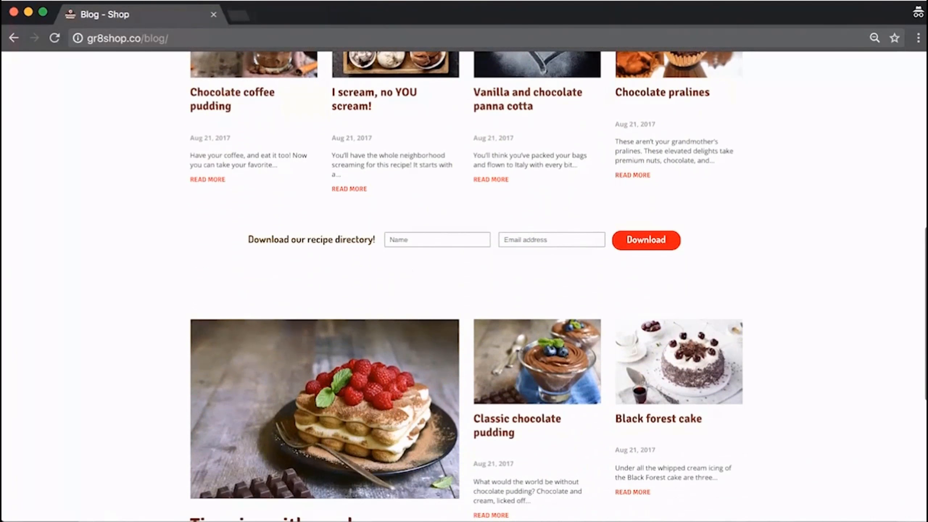
scroll(464, 285, "down", 6)
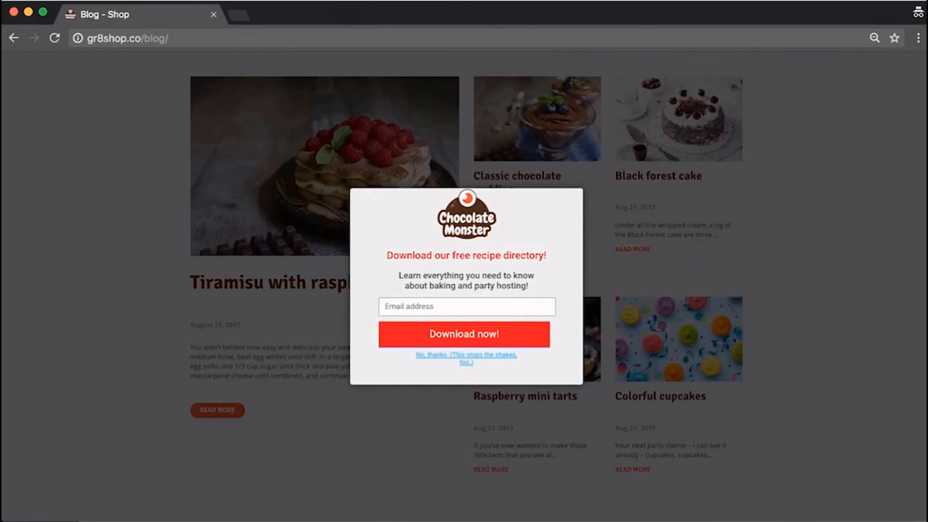
Step: Dismiss the recipe directory pop-up and review the blog page back up to its beginning
key("Escape")
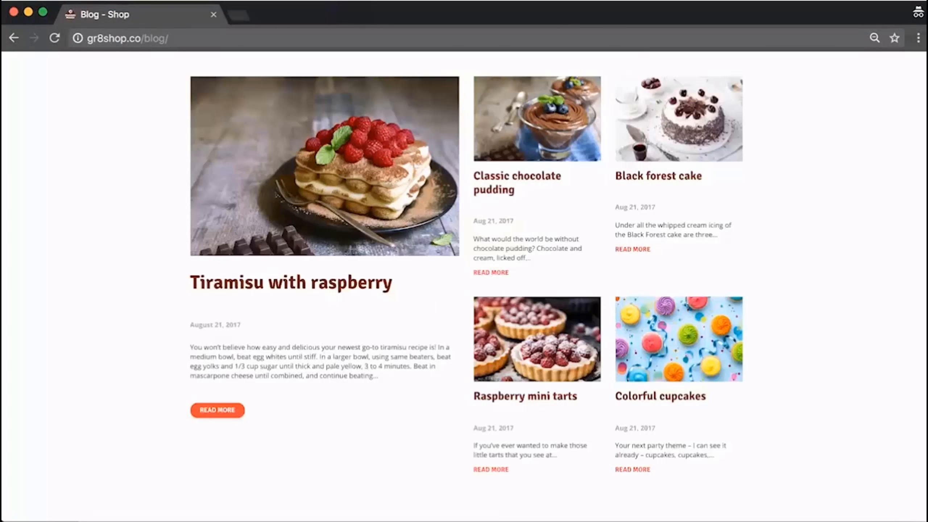
scroll(464, 287, "up", 7)
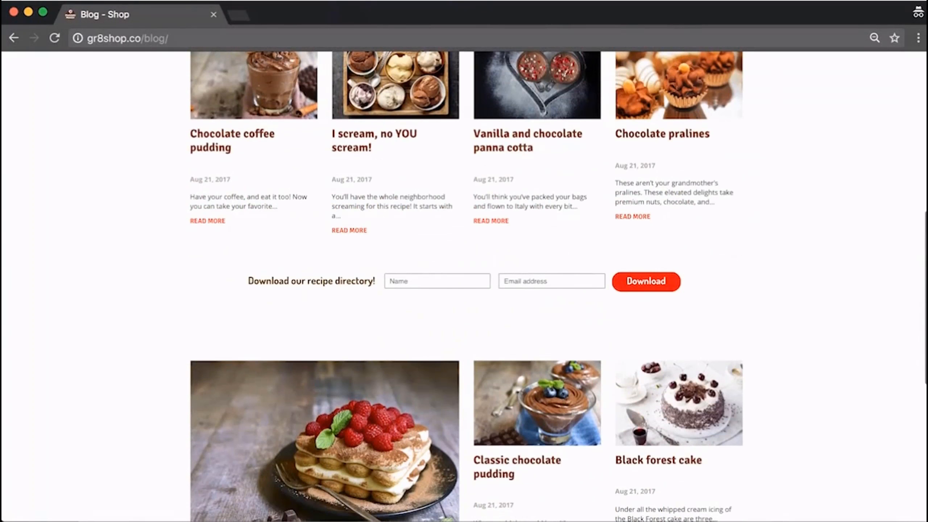
scroll(464, 287, "up", 10)
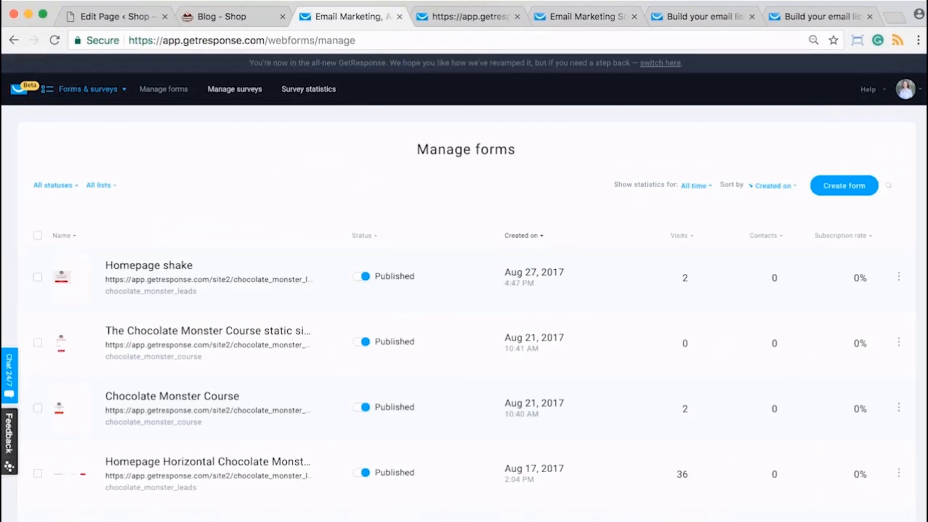
Step: Return to the GetResponse forms list, edit the Homepage shake form to a display frequency of 7 days, and publish it
left_click(898, 276)
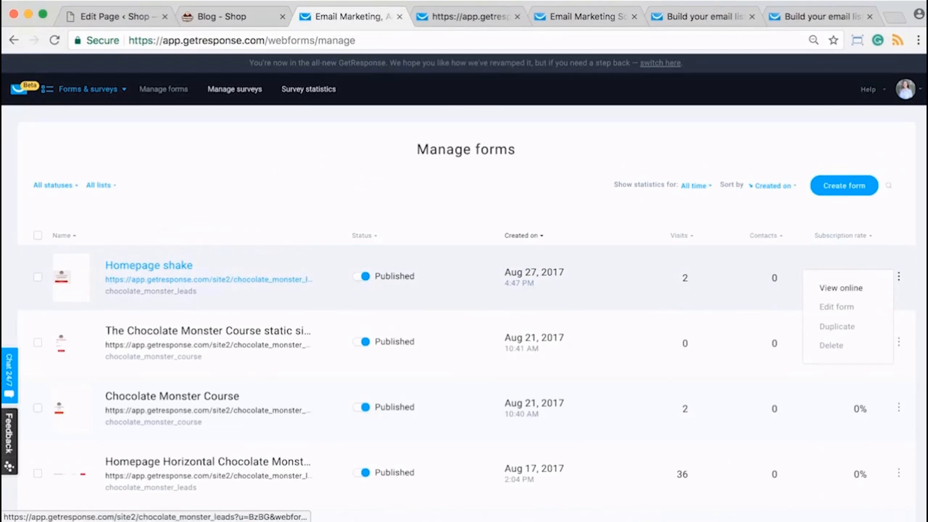
left_click(836, 306)
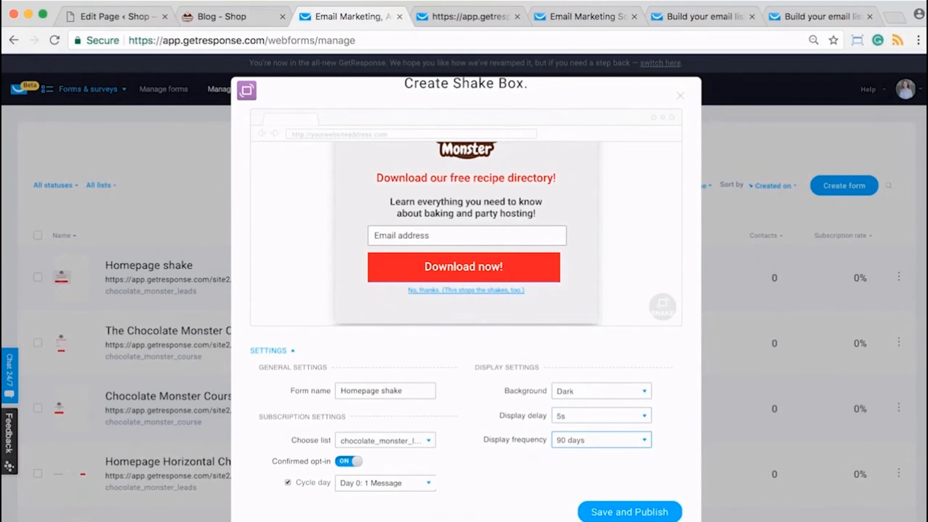
left_click(601, 440)
scroll(585, 477, "down", 2)
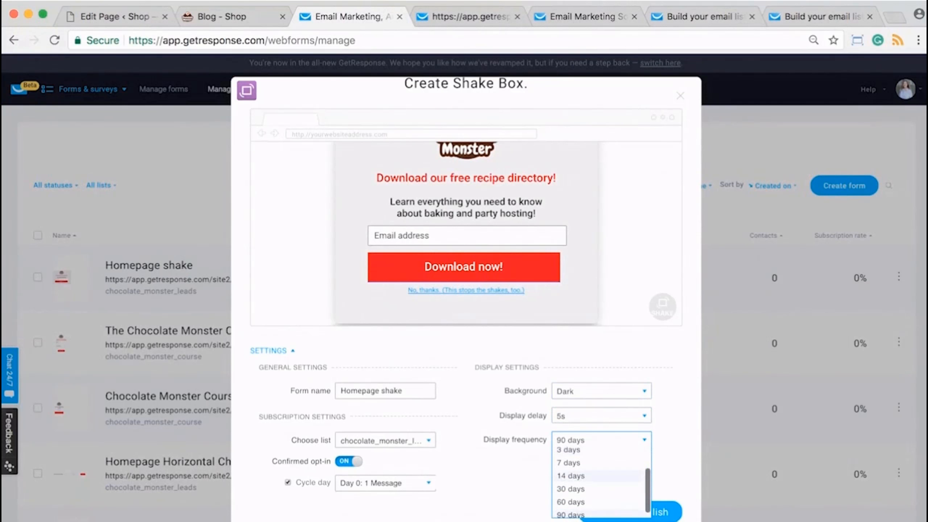
left_click(569, 462)
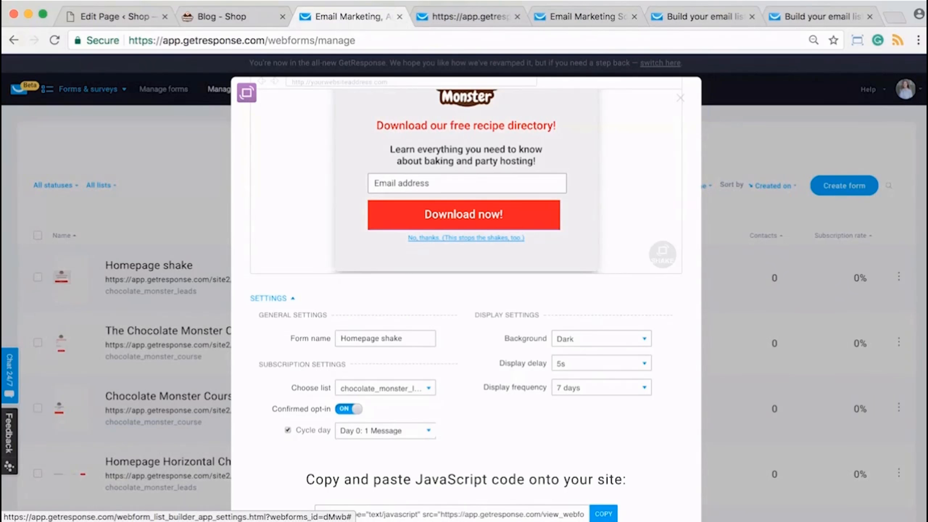
Step: Switch to the shop's Blog page, reload it and look through it for the shake box pop-up
left_click(219, 17)
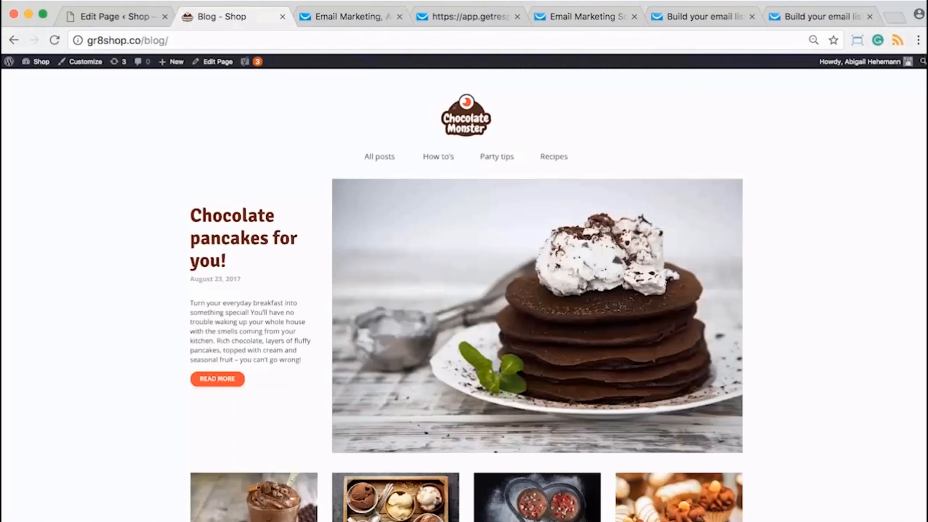
scroll(464, 292, "down", 8)
left_click(54, 40)
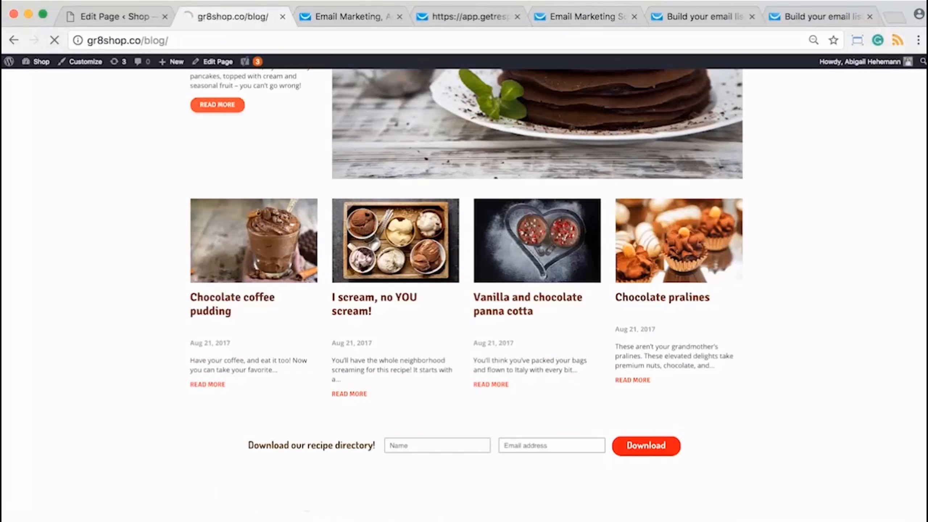
scroll(464, 292, "down", 15)
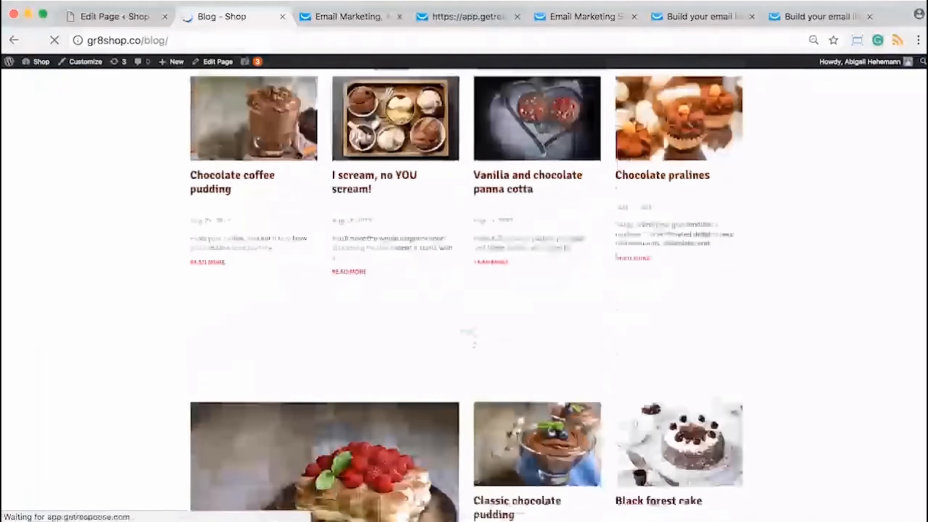
scroll(464, 293, "up", 10)
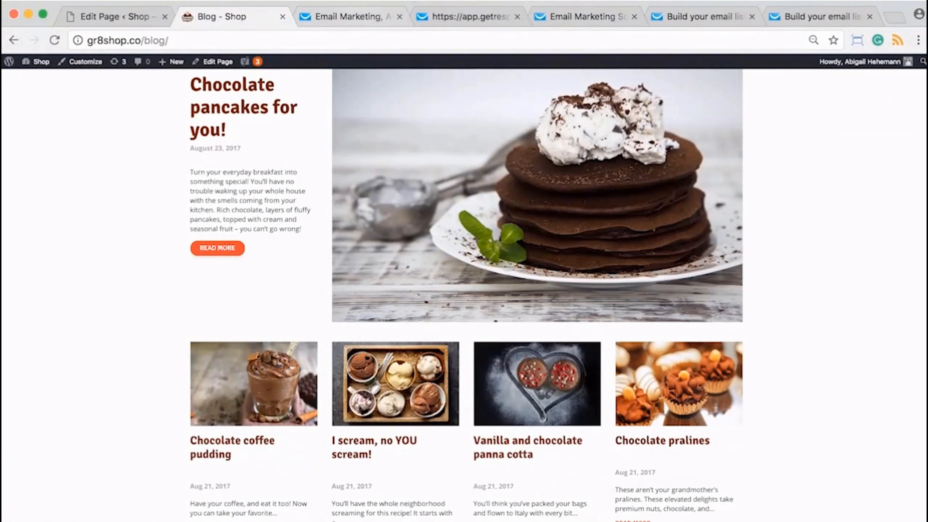
Step: Return to the GetResponse Homepage shake settings and review the display frequency choices, selecting 7 days
left_click(353, 17)
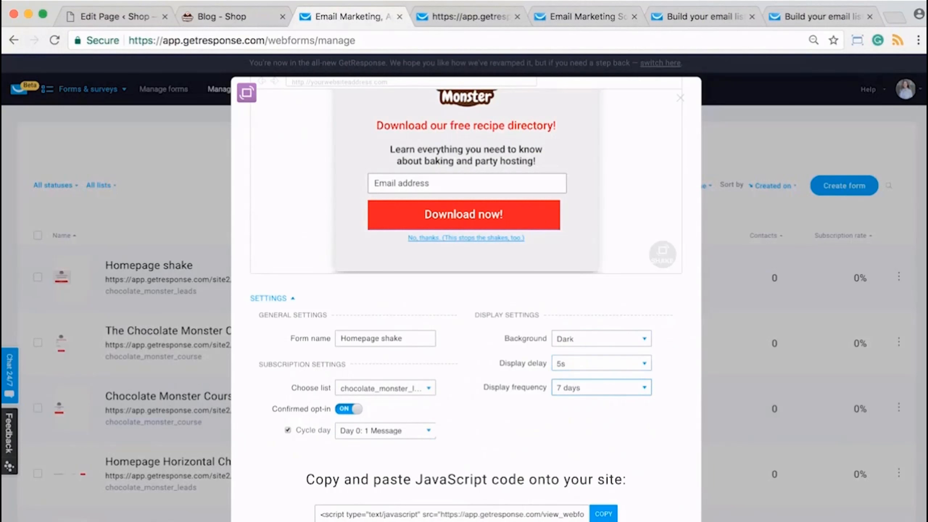
left_click(601, 387)
scroll(617, 402, "up", 3)
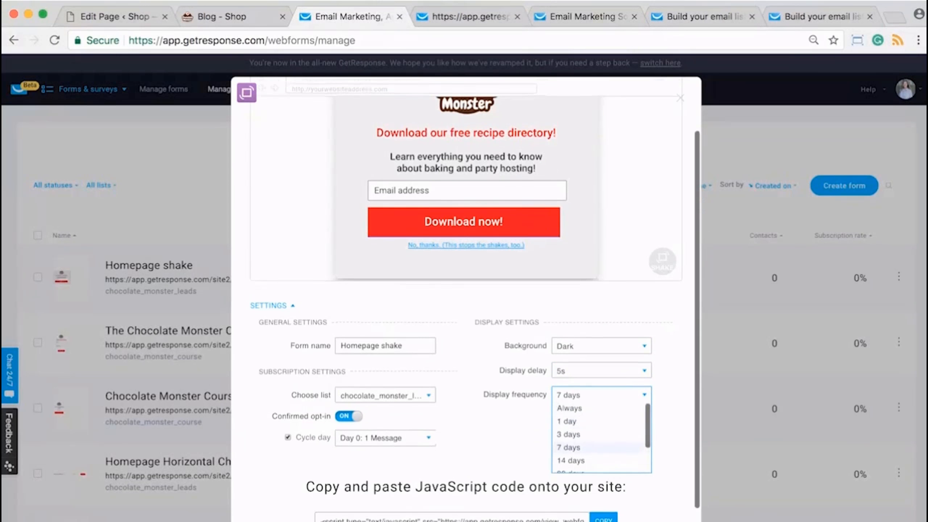
left_click(601, 453)
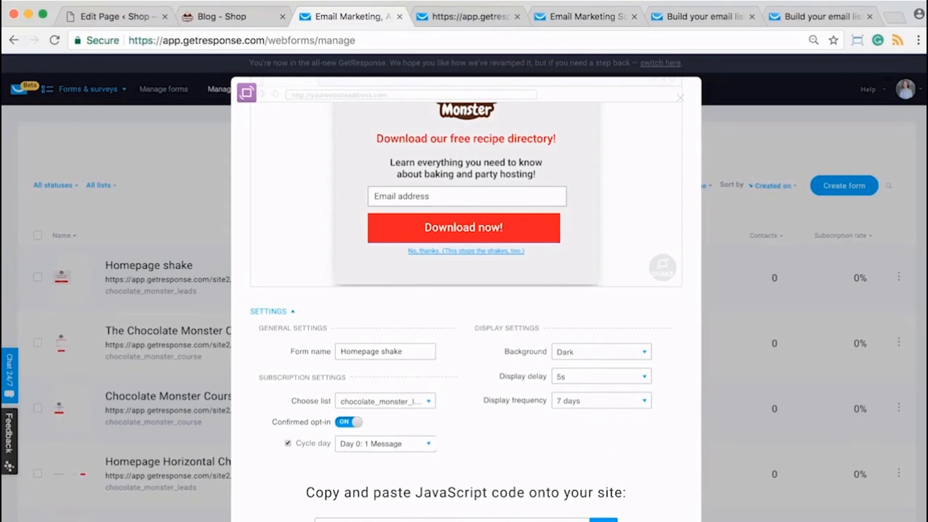
Step: Go back to the shop's Blog page and examine the inline recipe directory form between the post rows
left_click(221, 16)
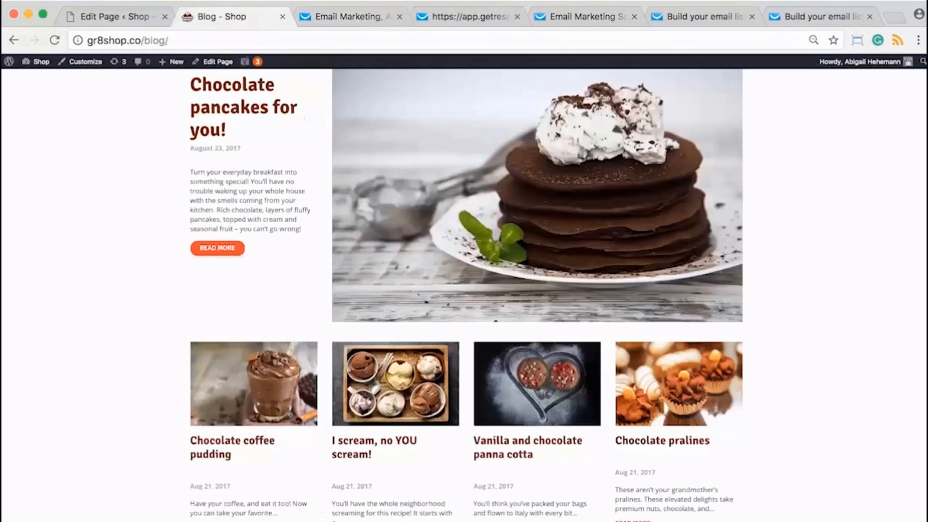
scroll(395, 219, "down", 10)
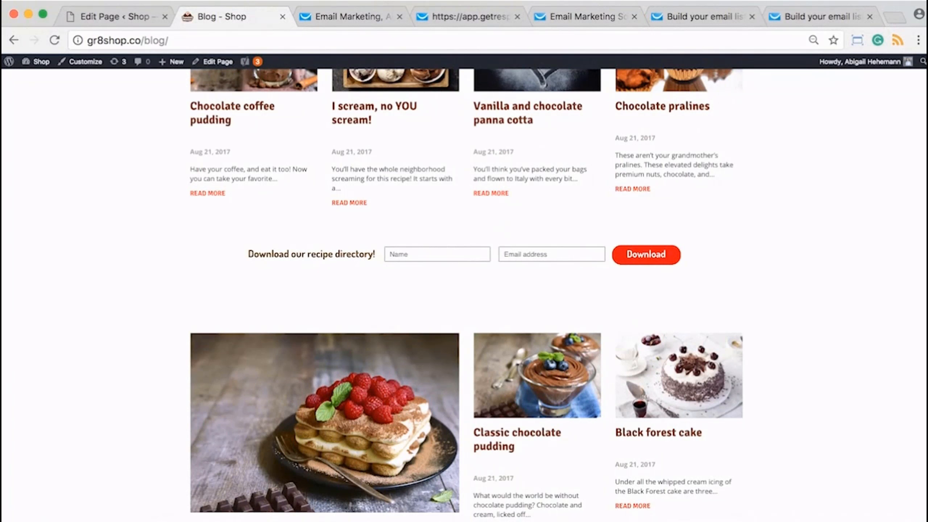
scroll(467, 295, "up", 4)
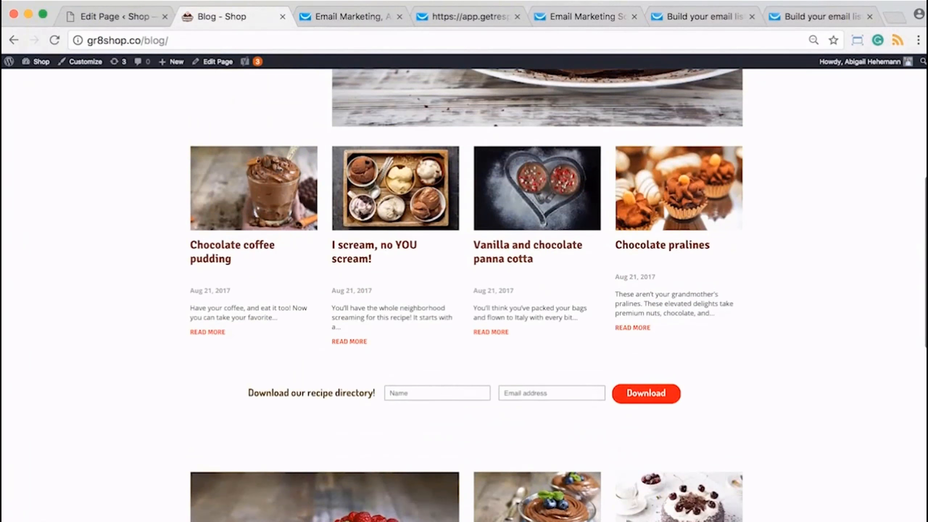
Step: Return to the GetResponse Create Shake Box dialog and review the form preview together with its general, subscription and display settings
left_click(349, 16)
scroll(465, 256, "up", 3)
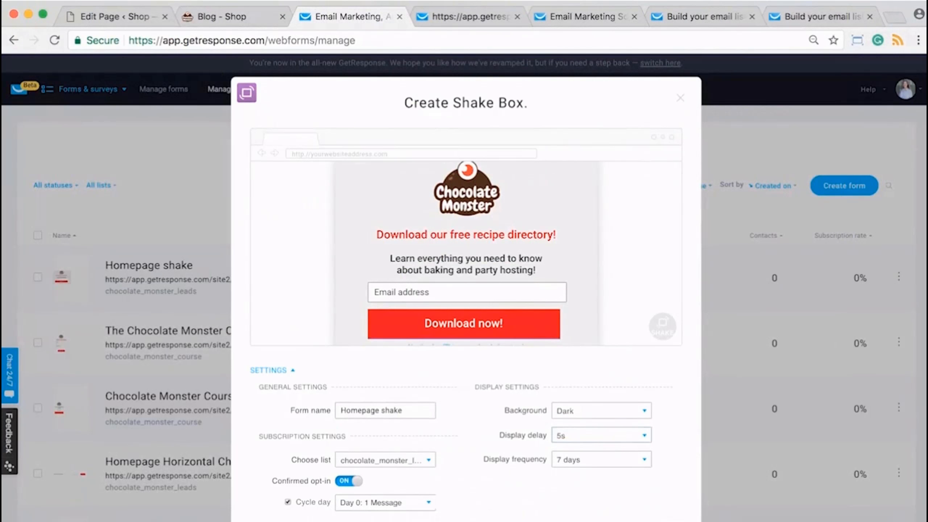
scroll(466, 255, "down", 3)
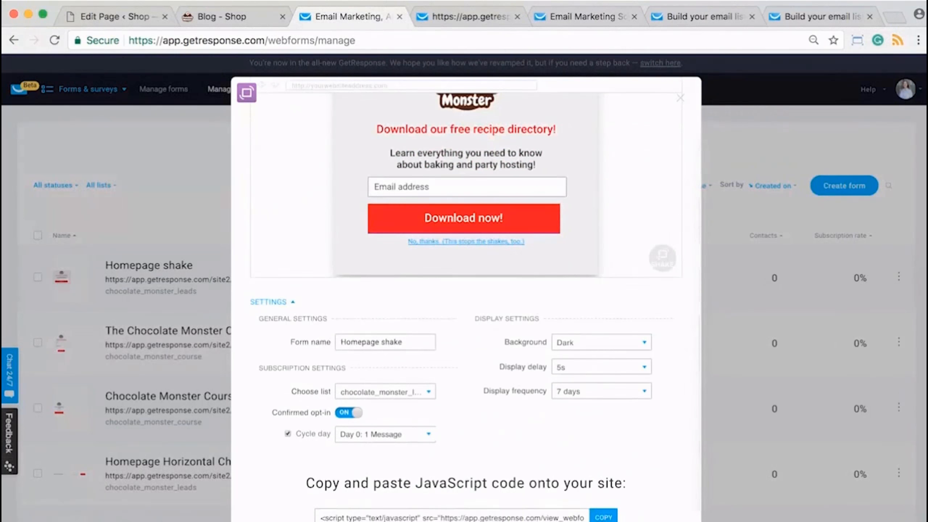
scroll(465, 256, "up", 2)
scroll(465, 256, "down", 3)
scroll(466, 256, "up", 4)
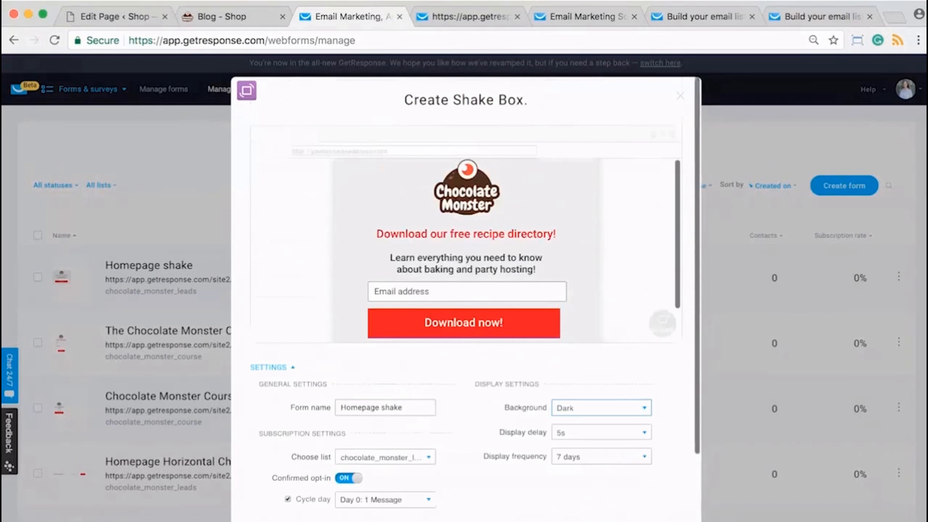
Step: Close the Create Shake Box dialog and switch to the customhome page editor in WordPress
left_click(680, 97)
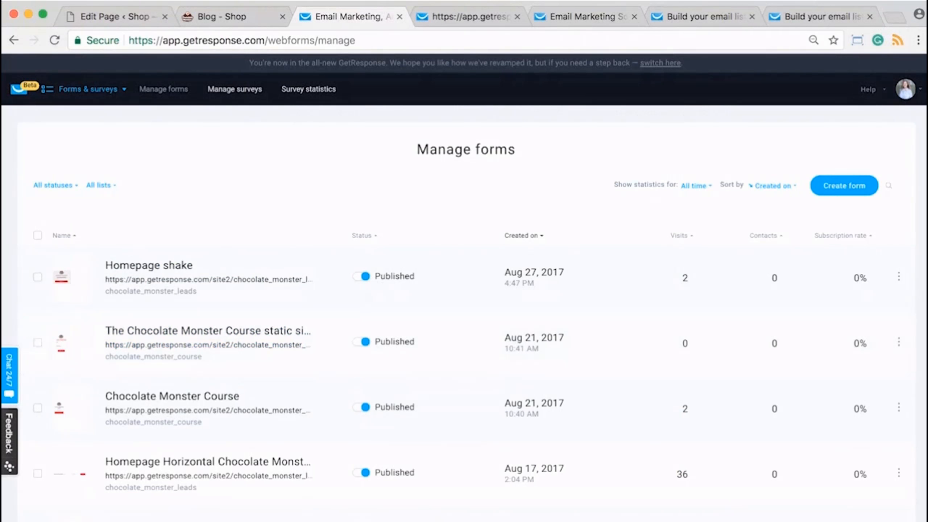
left_click(117, 17)
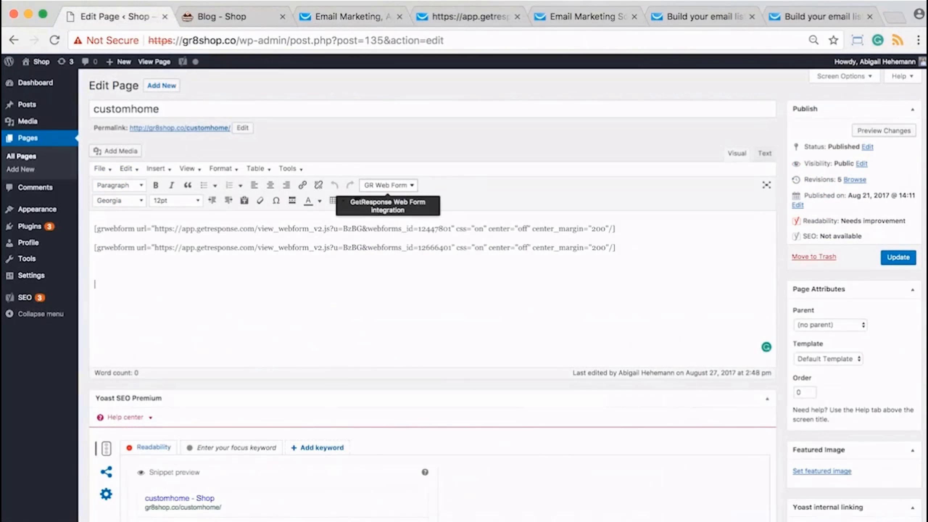